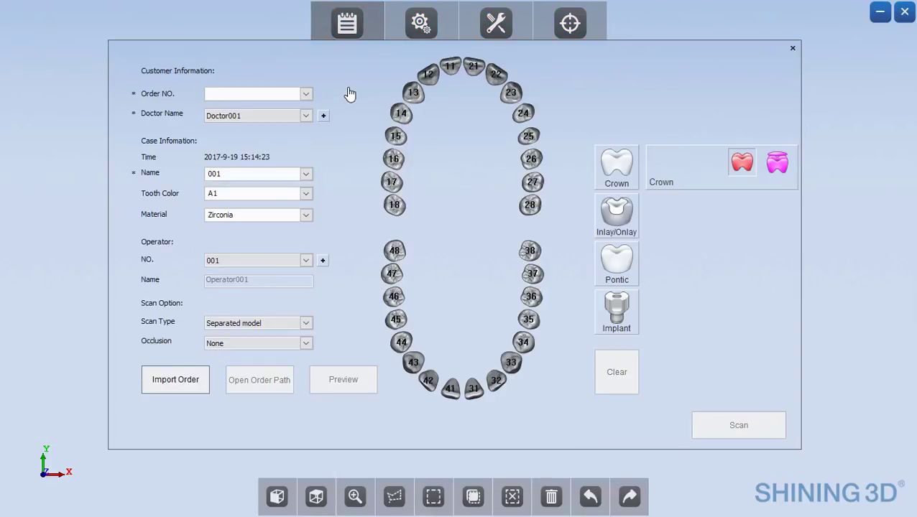
Enter 041 as the order number
click(309, 93)
text(041)
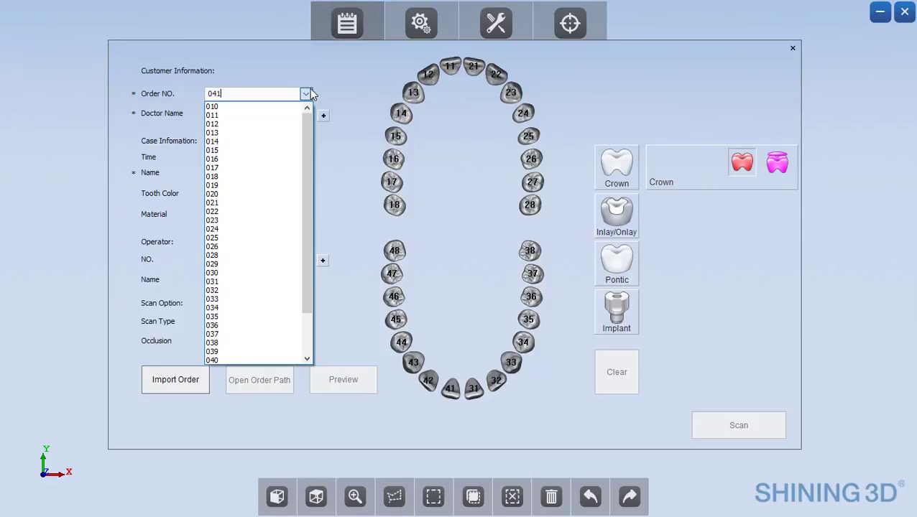
click(339, 150)
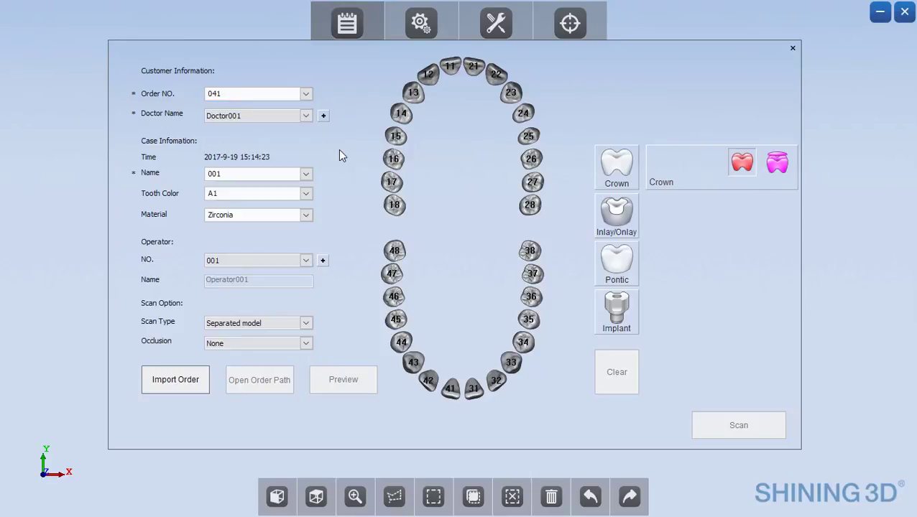
Set scan type to Impression and occlusion to Triple tray, and mark tooth 36 as a crown
click(306, 323)
click(230, 353)
click(238, 343)
click(240, 381)
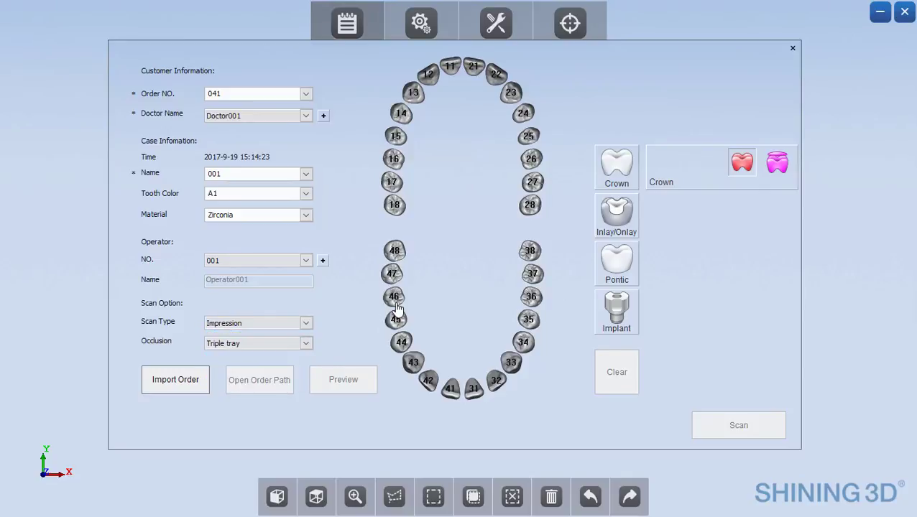
click(532, 300)
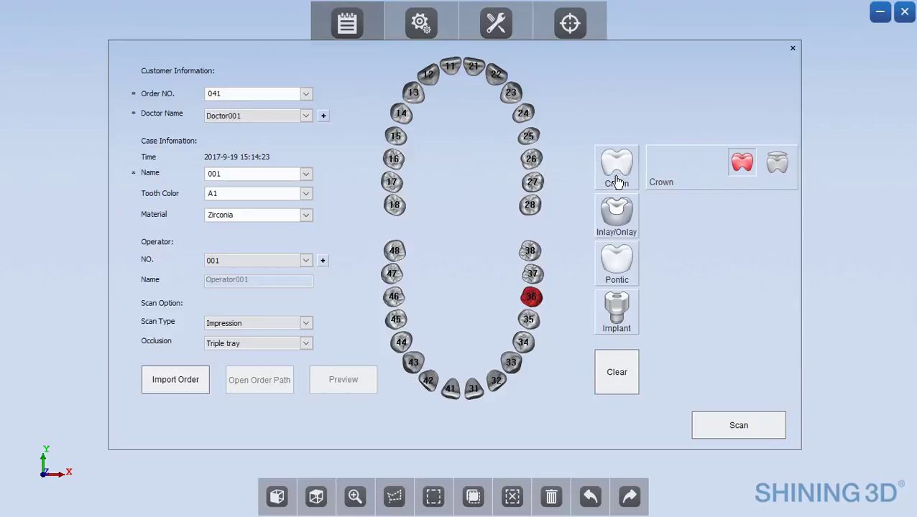
Confirm the order settings and capture the first scan of the lower impression
click(736, 426)
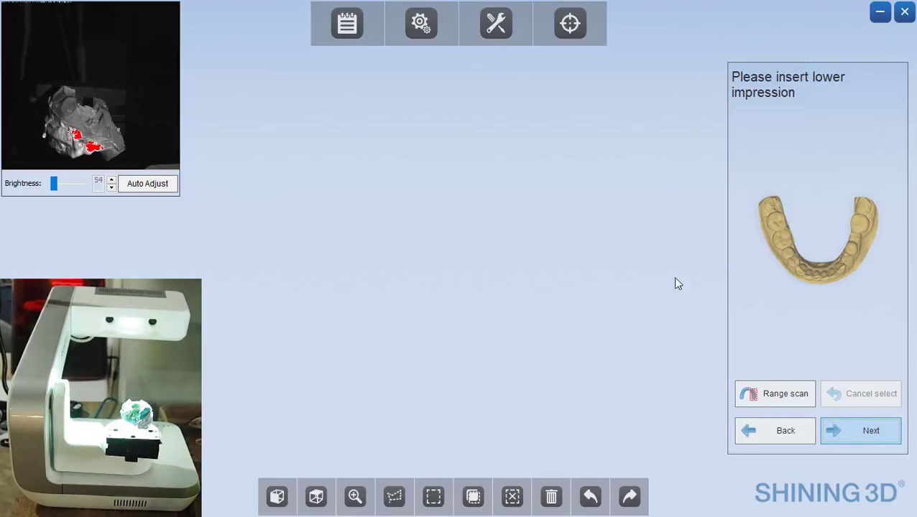
click(870, 432)
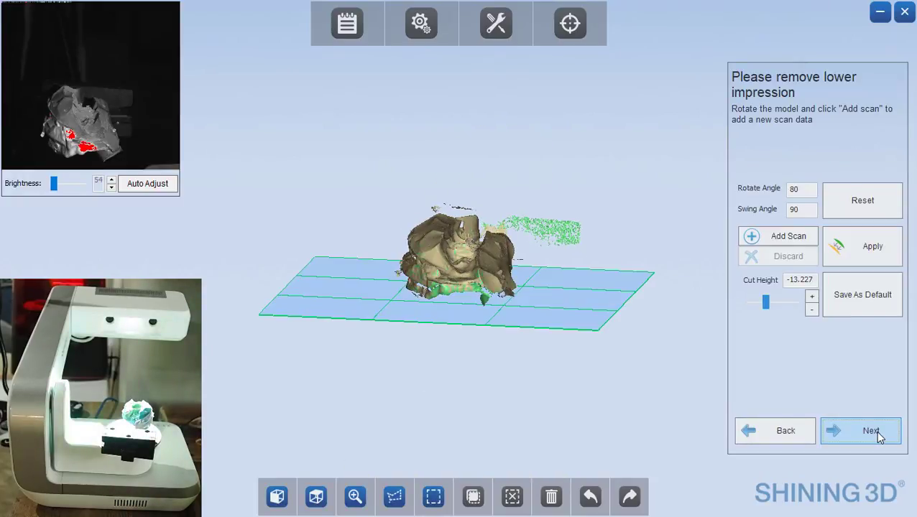
Raise the lower scan's cut height step by step to -6.344
drag(585, 352, 445, 230)
click(812, 297)
click(811, 298)
click(811, 297)
click(811, 298)
click(811, 298)
click(811, 297)
click(811, 297)
click(811, 297)
click(811, 298)
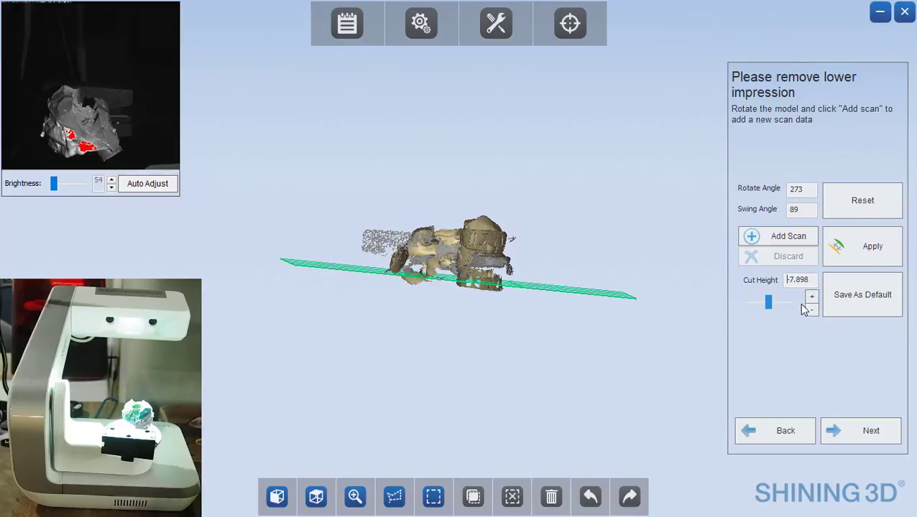
click(811, 297)
click(811, 297)
click(811, 298)
Check the trimmed lower scan, then proceed to scanning the upper impression
mouse_move(647, 367)
mouse_down()
mouse_move(627, 381)
mouse_move(589, 188)
mouse_move(448, 342)
mouse_move(544, 270)
mouse_move(459, 297)
mouse_move(270, 300)
mouse_move(299, 263)
mouse_move(510, 316)
mouse_move(587, 390)
mouse_move(715, 425)
mouse_move(674, 423)
mouse_move(485, 293)
mouse_move(506, 194)
mouse_move(475, 246)
mouse_move(438, 210)
mouse_move(528, 332)
mouse_move(490, 331)
mouse_move(409, 378)
mouse_move(532, 388)
mouse_up()
scroll(464, 287, up, 8)
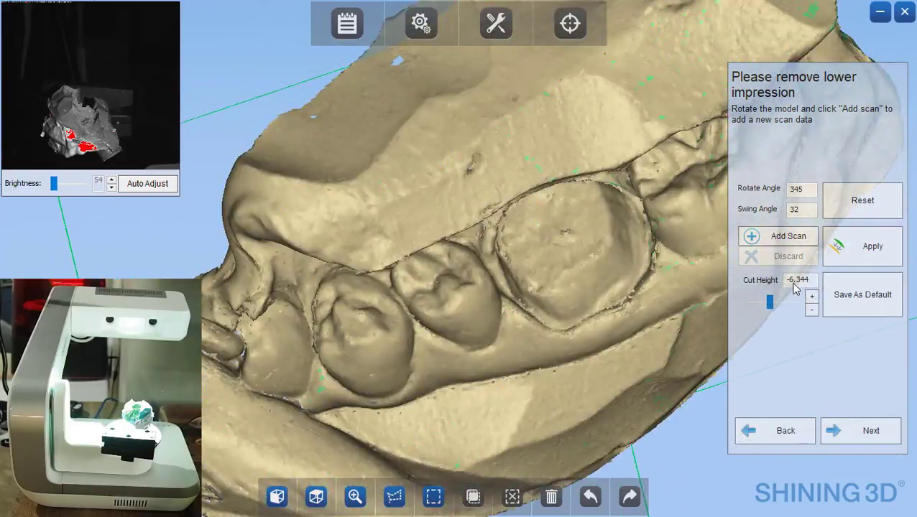
click(869, 431)
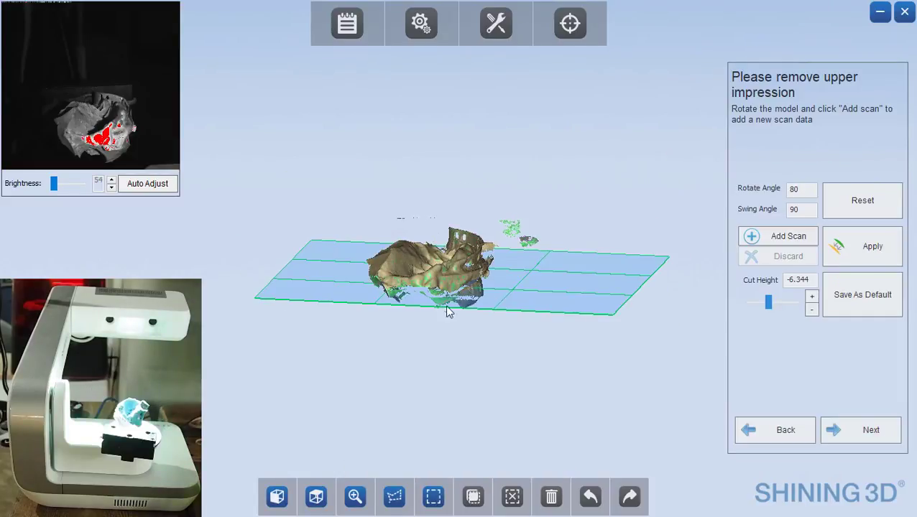
Lower the upper scan's cut height by one step and accept the scan
drag(493, 257, 509, 362)
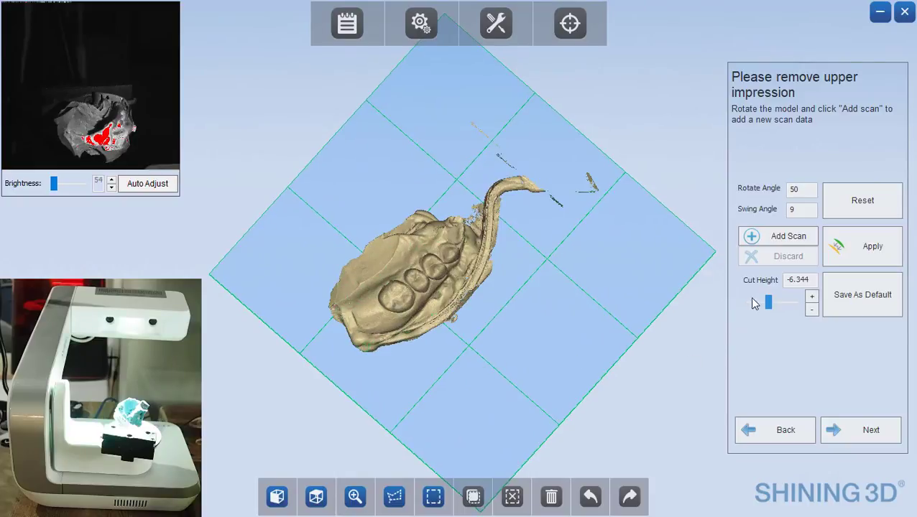
drag(532, 383, 754, 395)
scroll(511, 351, up, 2)
click(815, 313)
click(861, 429)
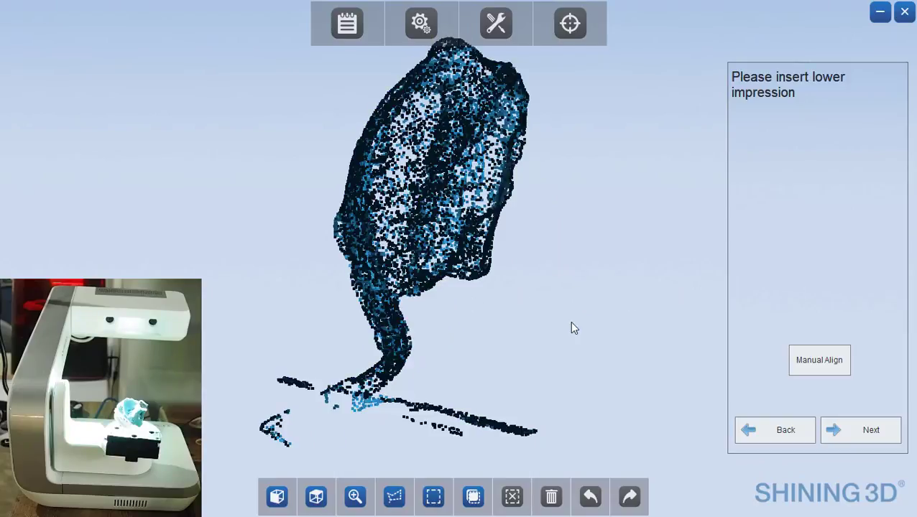
Lasso and delete the stray fragments below the impression model
scroll(544, 315, up, 5)
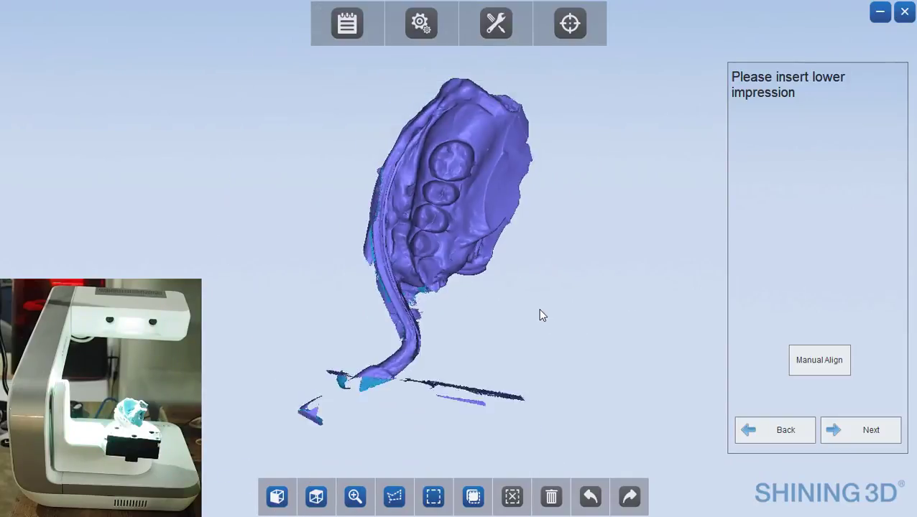
click(394, 496)
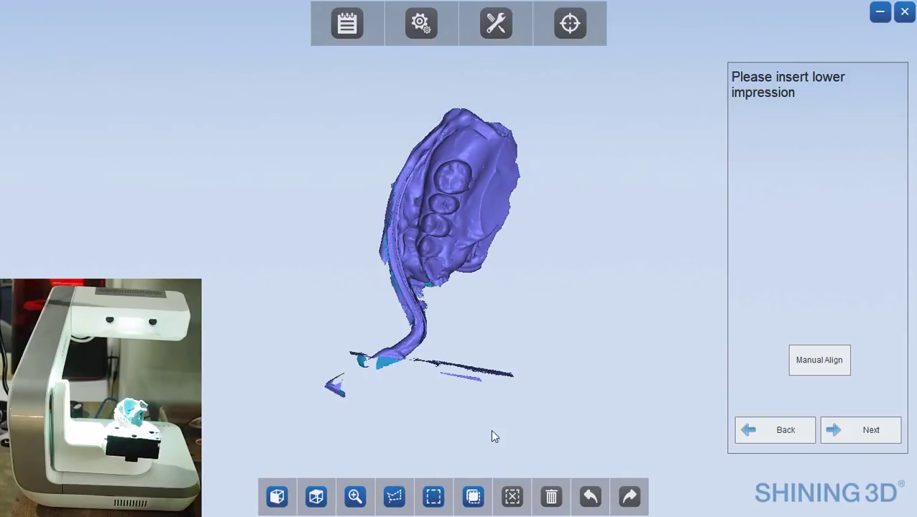
mouse_move(501, 421)
mouse_down()
mouse_move(546, 380)
mouse_move(369, 258)
mouse_move(248, 370)
mouse_up()
drag(252, 424, 444, 421)
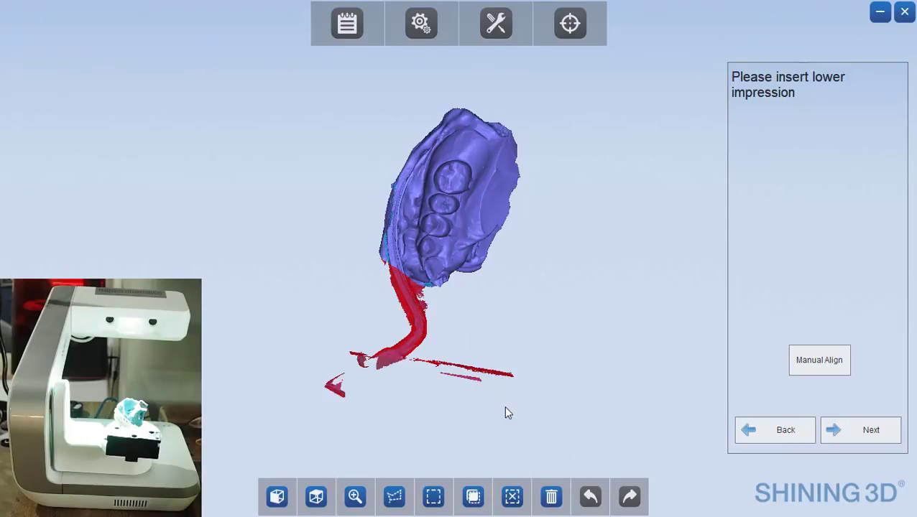
key(Delete)
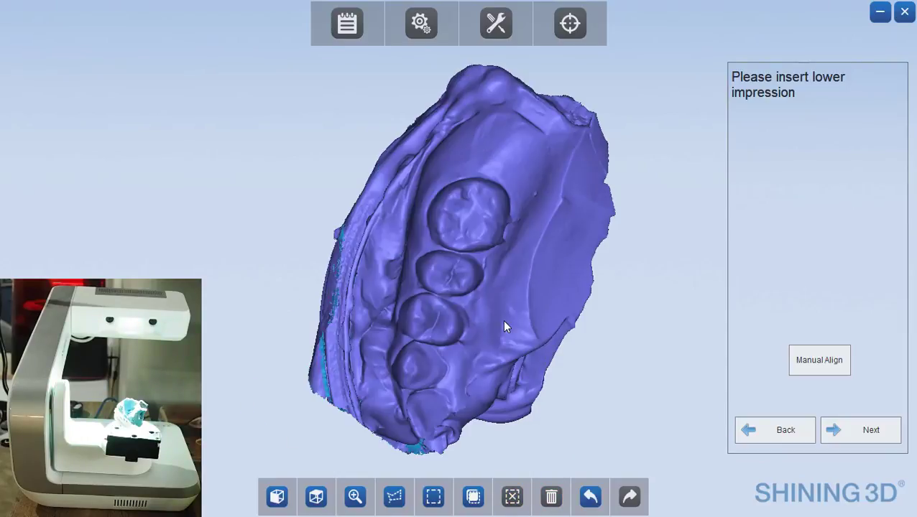
Lasso and delete the excess material on the model's right side
click(393, 497)
mouse_move(527, 442)
mouse_down()
mouse_move(574, 404)
mouse_move(615, 313)
mouse_move(639, 191)
mouse_move(627, 104)
mouse_move(592, 89)
mouse_move(564, 105)
mouse_move(545, 133)
mouse_move(523, 268)
mouse_move(463, 426)
mouse_up()
drag(517, 458, 520, 457)
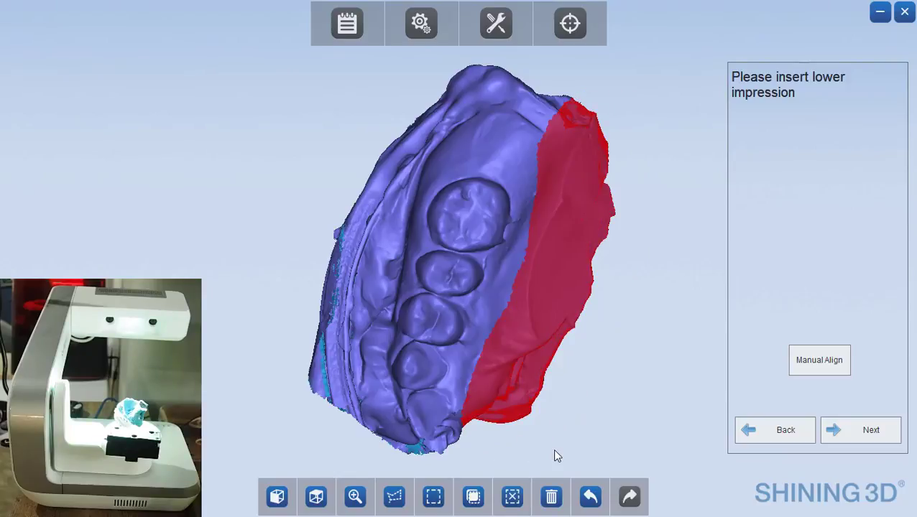
key(Delete)
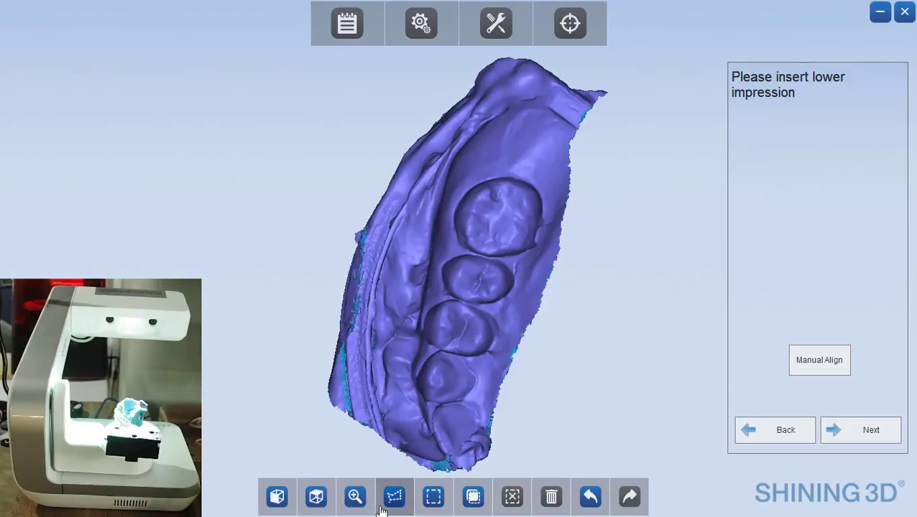
Lasso and delete the remaining excess mesh along the top edge
mouse_move(603, 199)
mouse_down()
mouse_move(533, 147)
mouse_move(477, 165)
mouse_move(444, 204)
mouse_move(395, 385)
mouse_move(318, 451)
mouse_move(295, 179)
mouse_up()
mouse_move(337, 129)
mouse_down()
mouse_move(685, 66)
mouse_move(691, 143)
mouse_up()
key(Delete)
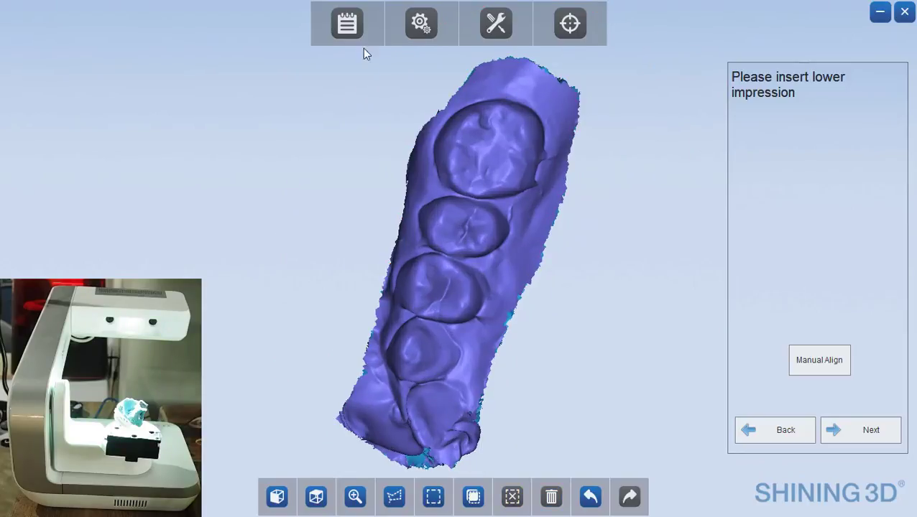
drag(572, 325, 530, 244)
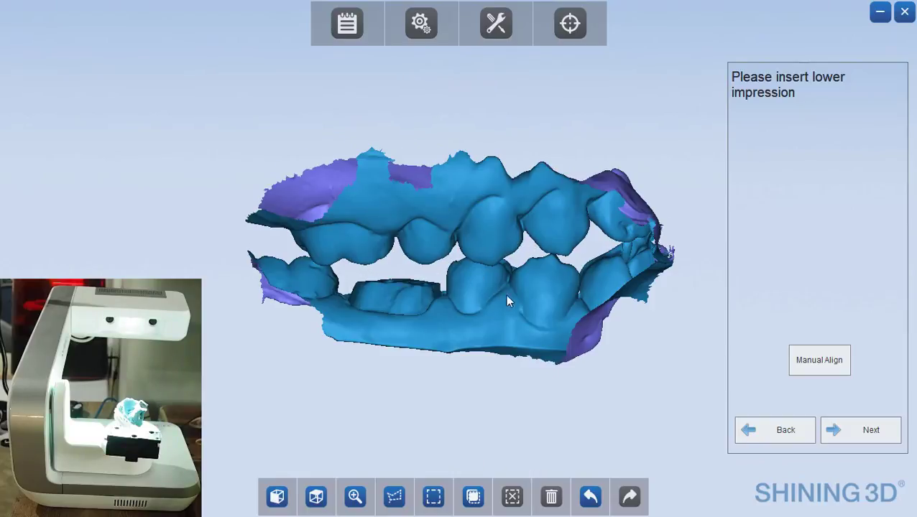
Check the bite alignment of both arches from several angles, then advance to Complete / Trim model data
mouse_move(522, 289)
right_down()
mouse_move(449, 306)
mouse_move(458, 265)
mouse_move(496, 261)
right_up()
right_drag(398, 284, 449, 333)
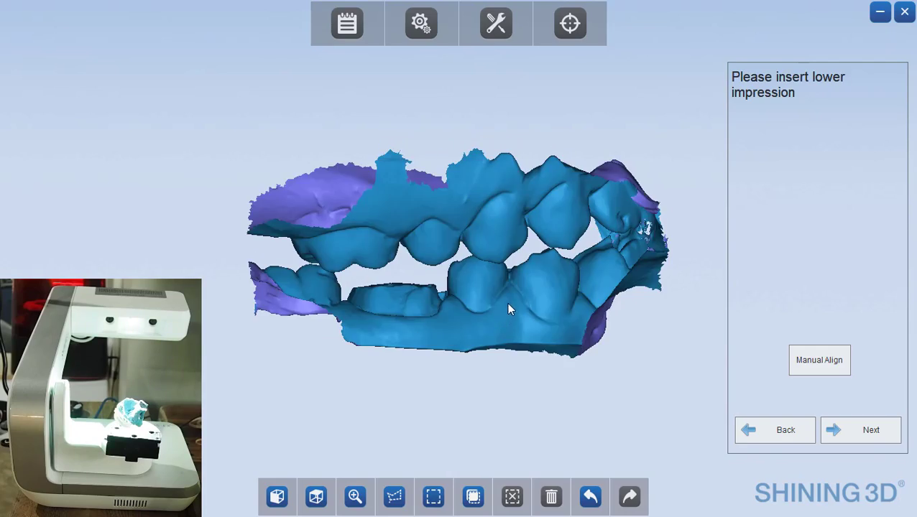
right_drag(507, 302, 497, 276)
scroll(498, 276, up, 3)
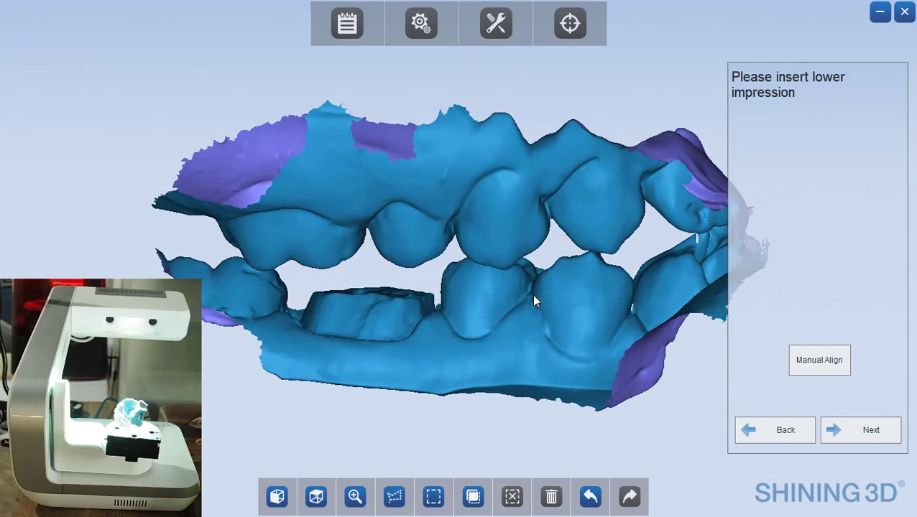
mouse_move(528, 303)
right_down()
mouse_move(478, 286)
mouse_move(448, 317)
mouse_move(594, 291)
mouse_move(399, 340)
right_up()
right_drag(231, 291, 332, 330)
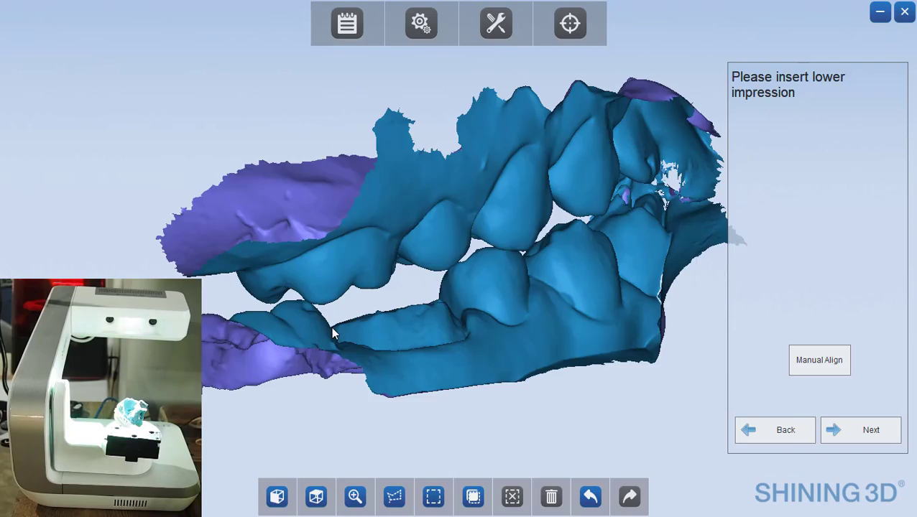
right_drag(252, 342, 422, 360)
right_drag(497, 323, 623, 338)
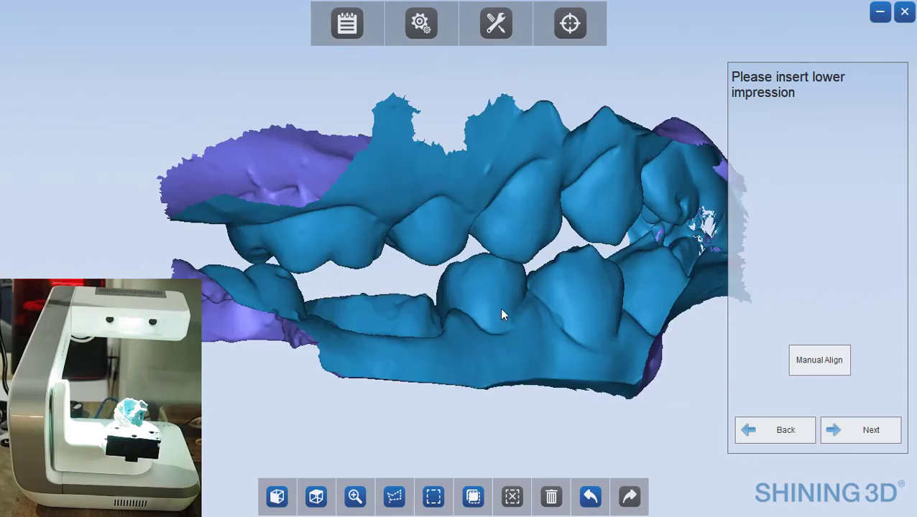
mouse_move(500, 311)
right_down()
mouse_move(651, 307)
mouse_move(388, 302)
mouse_move(498, 325)
right_up()
click(841, 430)
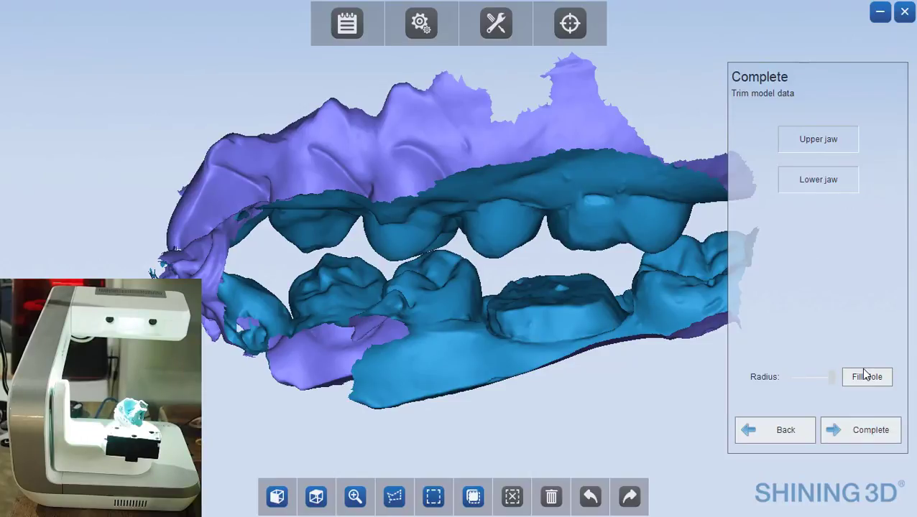
Complete the scan to generate the upper and lower jaw models
click(894, 431)
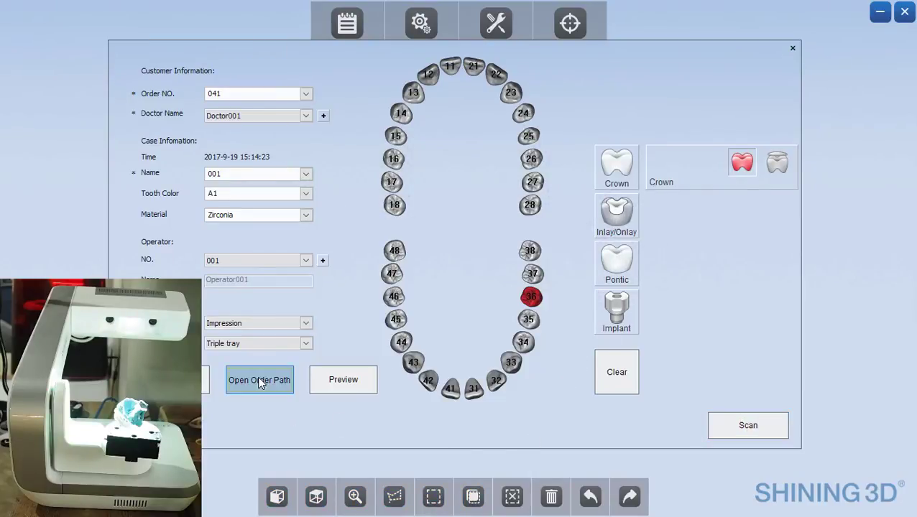
Open the order folder 041_001_2017-9-19 and load UpperJaw.stl into Meshmixer
click(257, 379)
double_click(173, 136)
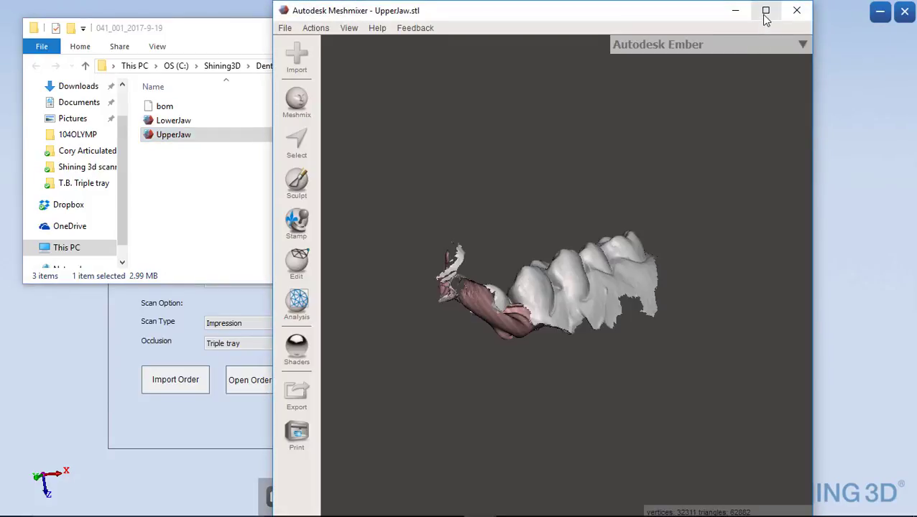
Maximize Meshmixer and append LowerJaw.stl to the scene alongside UpperJaw.stl
click(766, 10)
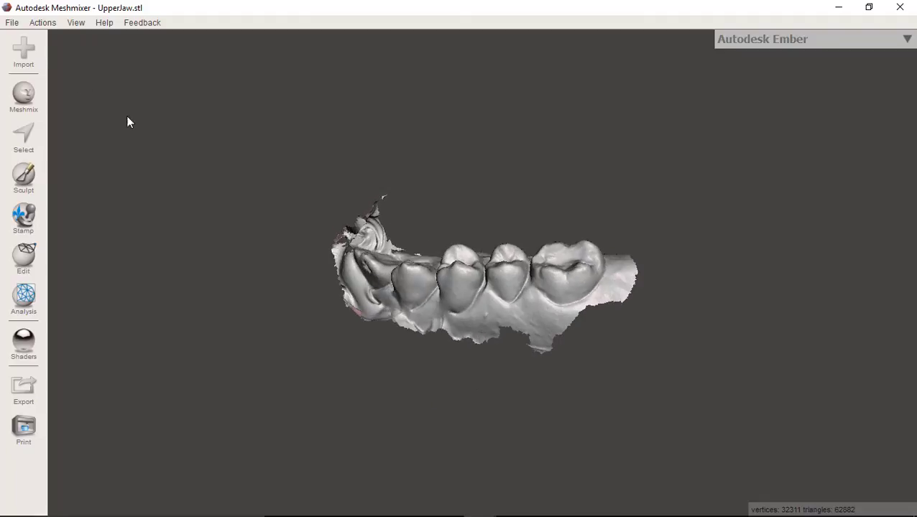
click(13, 22)
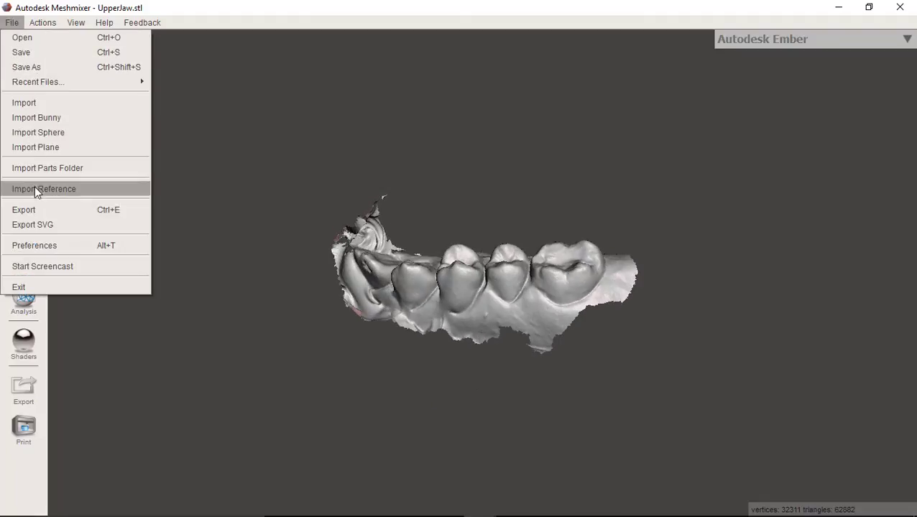
click(55, 104)
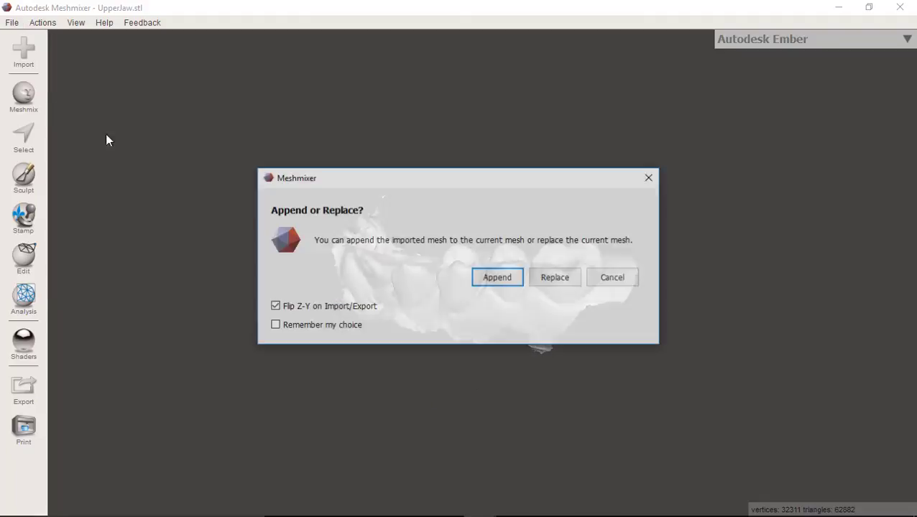
click(493, 277)
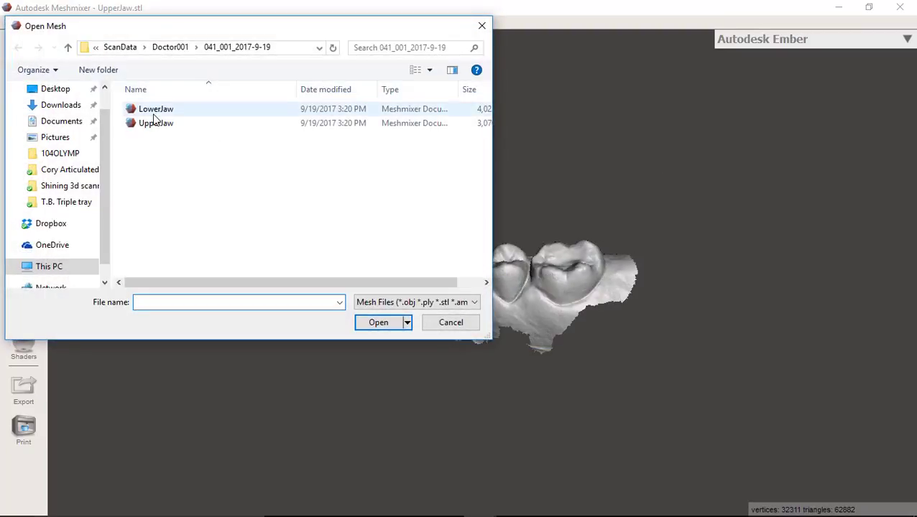
double_click(157, 111)
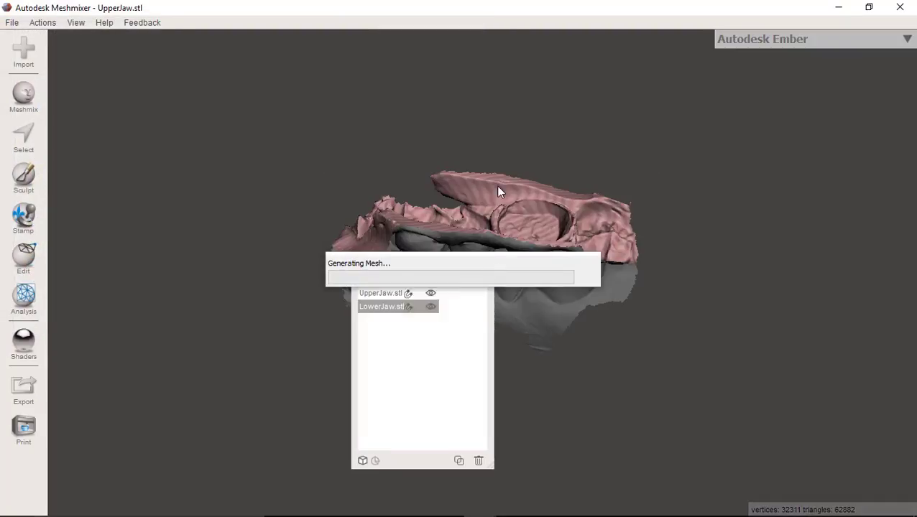
drag(452, 276, 269, 48)
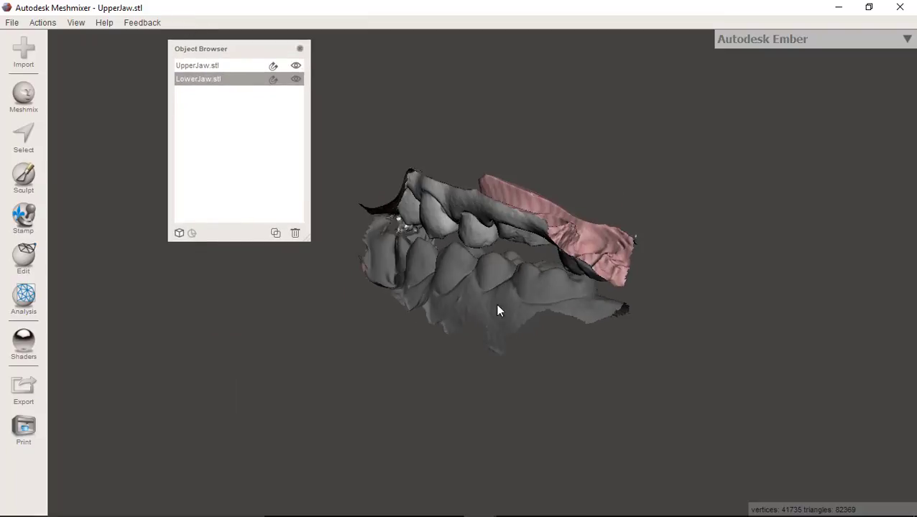